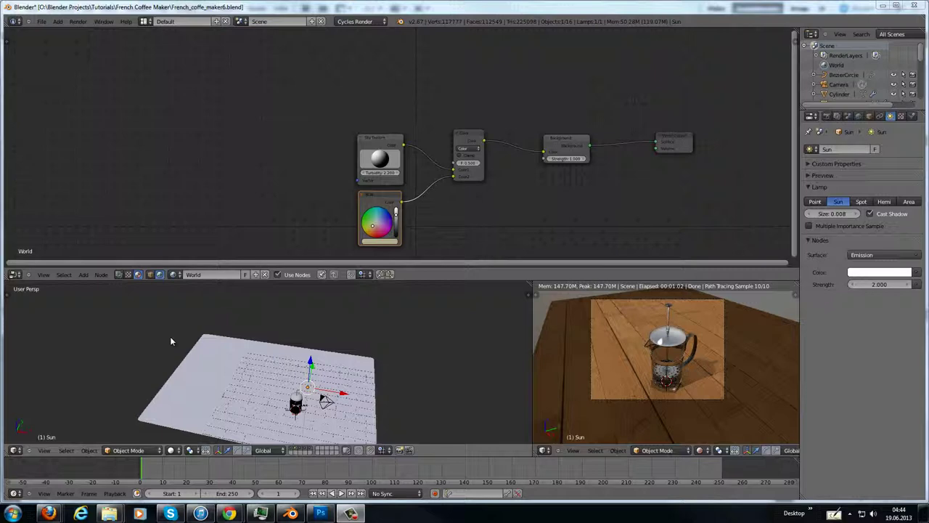
# - Show the World background mixing Sky Texture and RGB at 0.500, then select the floor plane
pyautogui.moveTo(290, 329); pyautogui.dragTo(228, 324, button='middle')
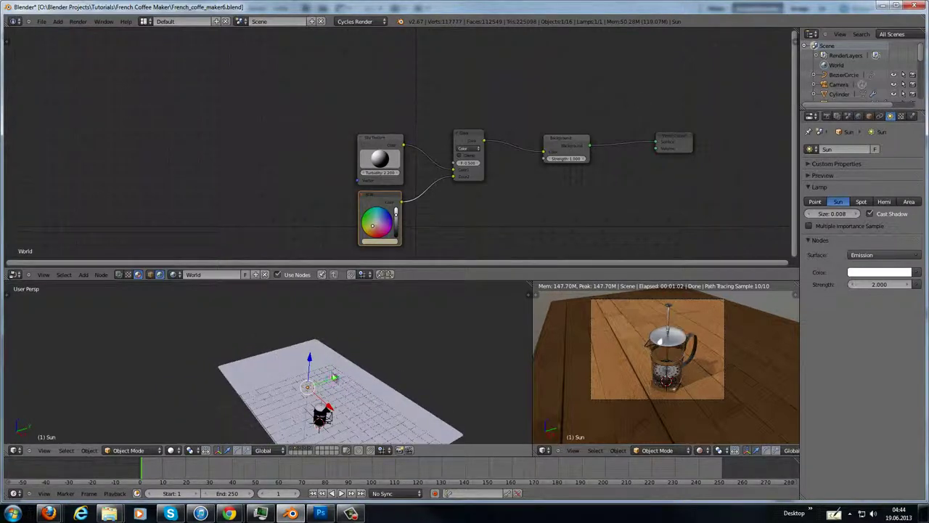
pyautogui.keyDown('shift'); pyautogui.moveTo(339, 377); pyautogui.dragTo(287, 354, button='middle'); pyautogui.keyUp('shift')
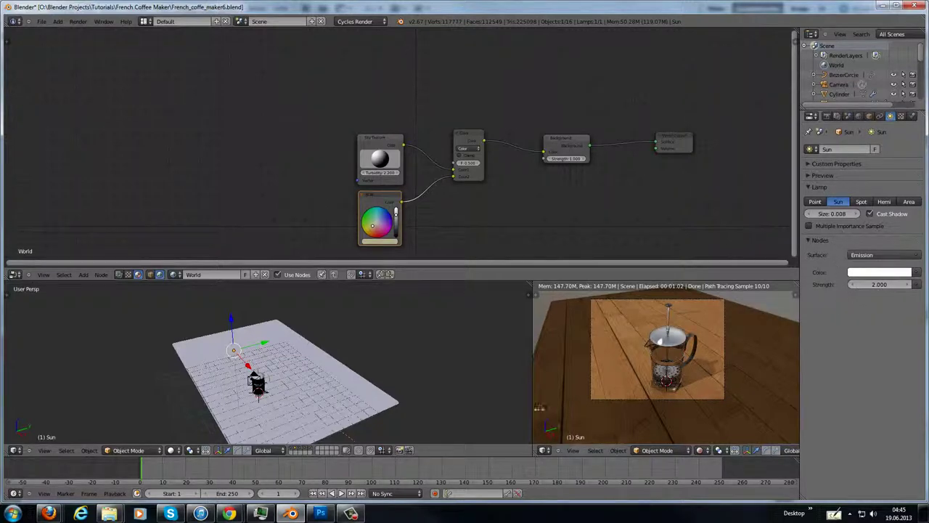
pyautogui.moveTo(327, 391); pyautogui.dragTo(313, 353, button='middle')
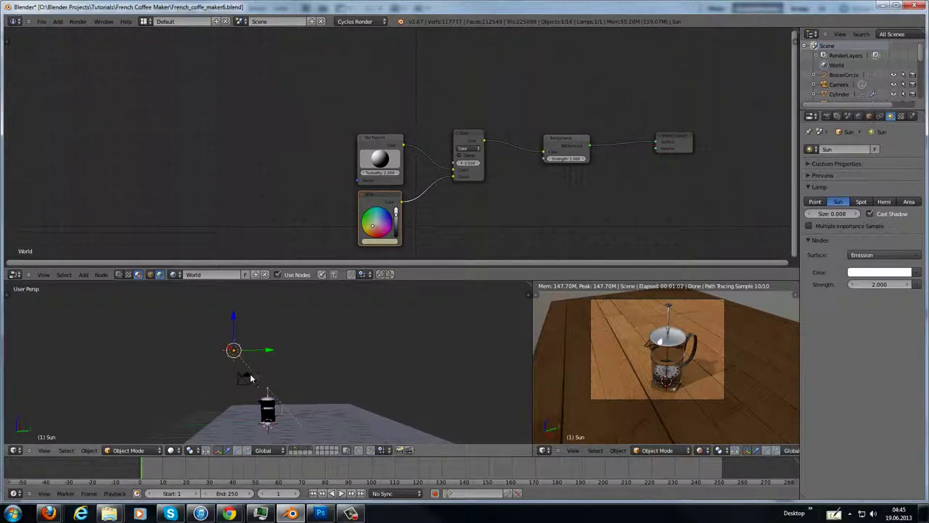
pyautogui.moveTo(231, 353); pyautogui.dragTo(348, 401, button='middle')
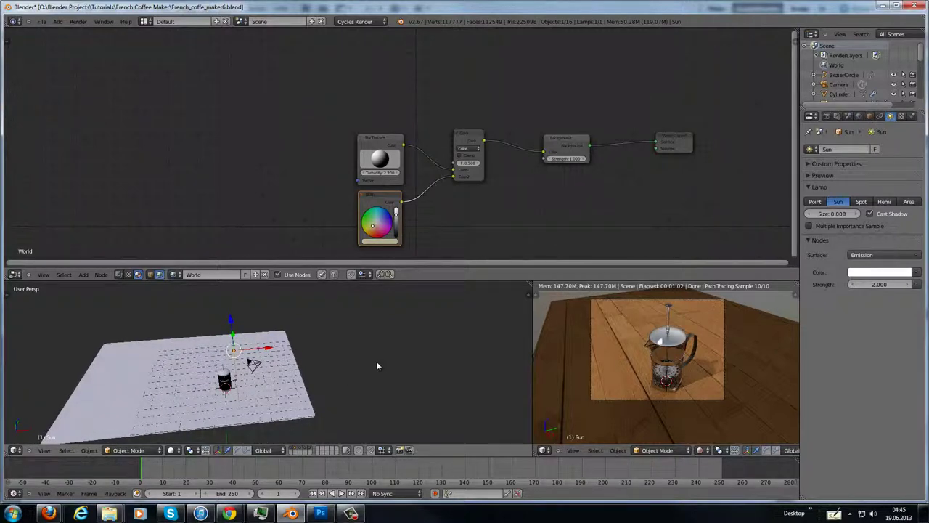
pyautogui.moveTo(373, 365); pyautogui.dragTo(319, 359, button='middle')
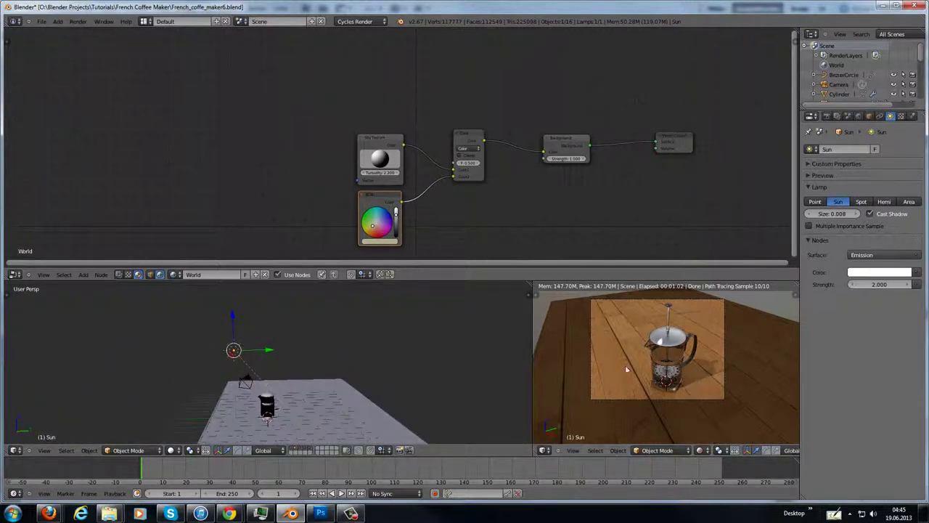
pyautogui.click(858, 117)
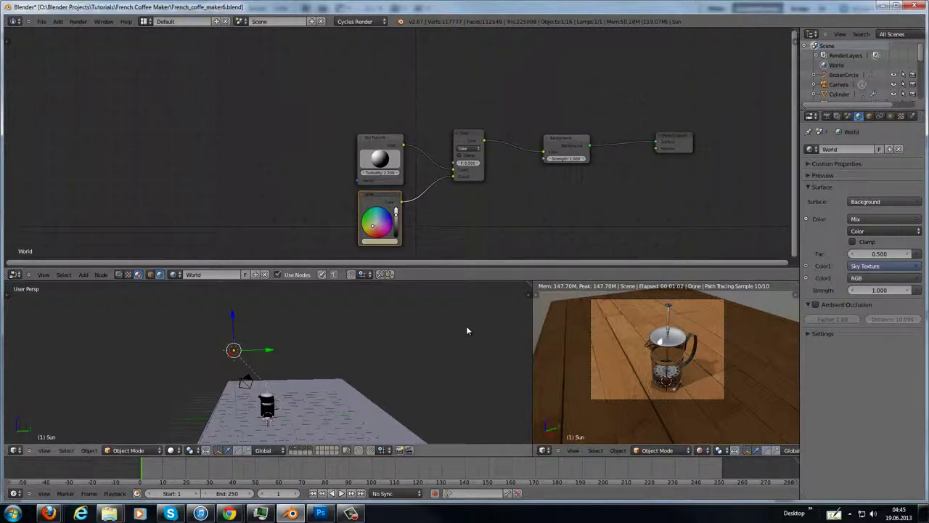
pyautogui.rightClick(353, 393)
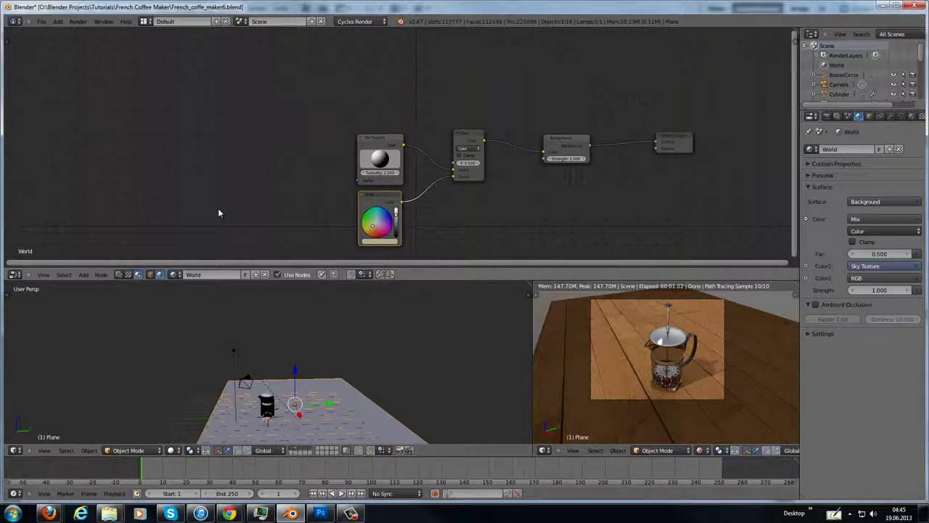
# - Browse File > Import, then display Plane.005's mesh data with its UVMap
pyautogui.click(42, 21)
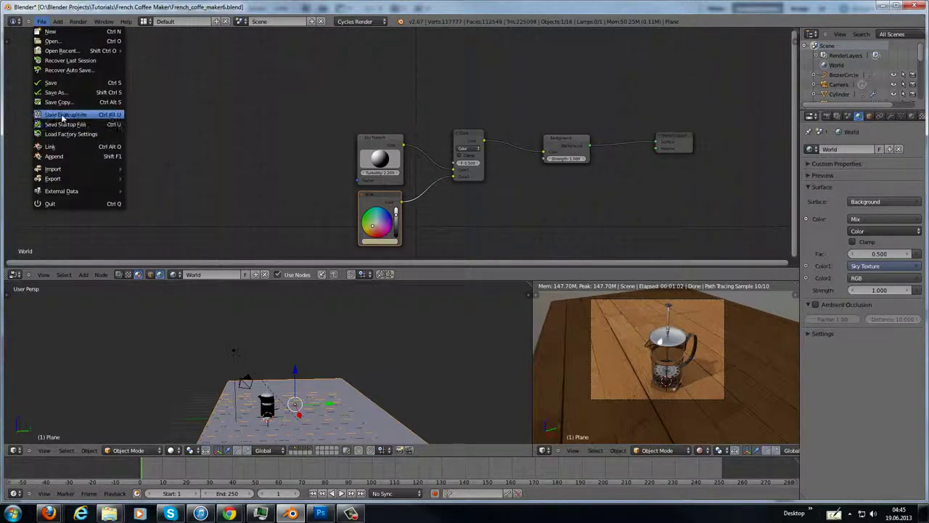
pyautogui.moveTo(63, 170)
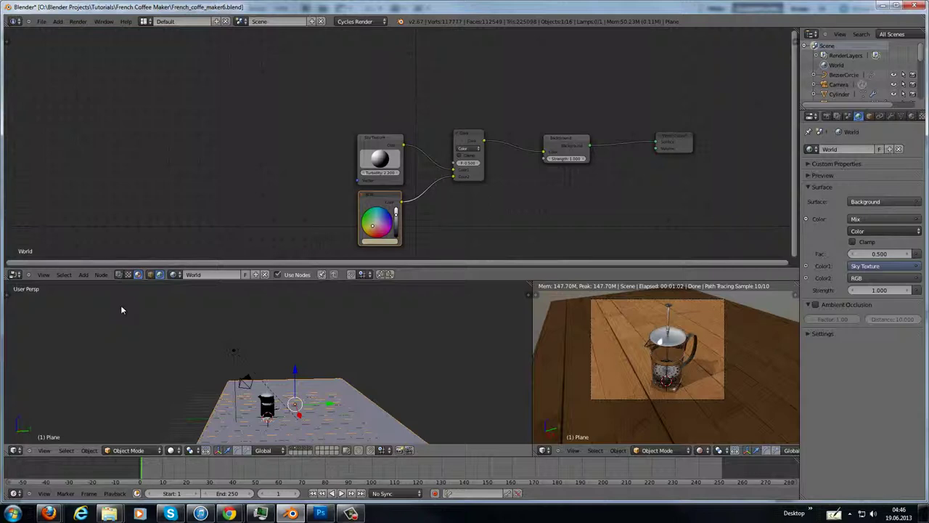
pyautogui.click(900, 116)
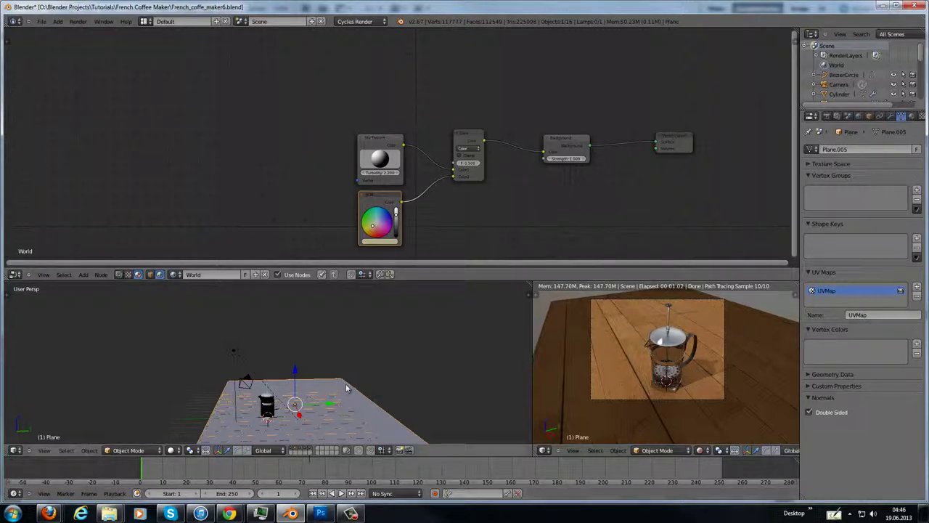
# - Display the WoodFloor_color shader nodes, then switch to Wood.psd in Photoshop
pyautogui.click(150, 275)
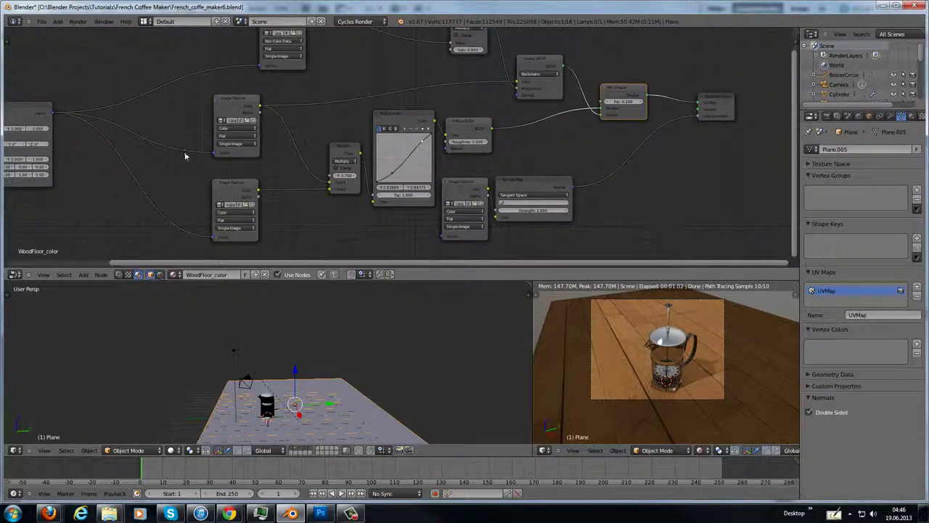
pyautogui.moveTo(206, 135); pyautogui.dragTo(256, 165, button='middle')
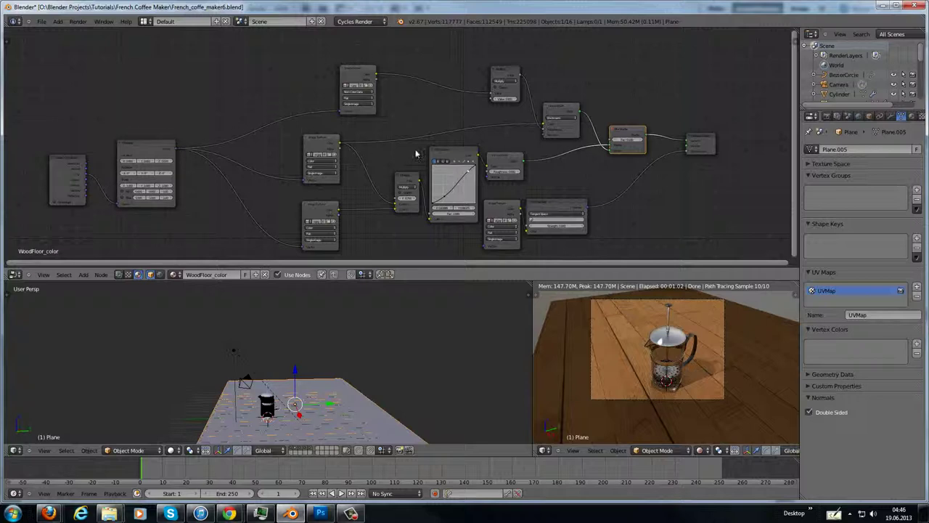
pyautogui.click(321, 513)
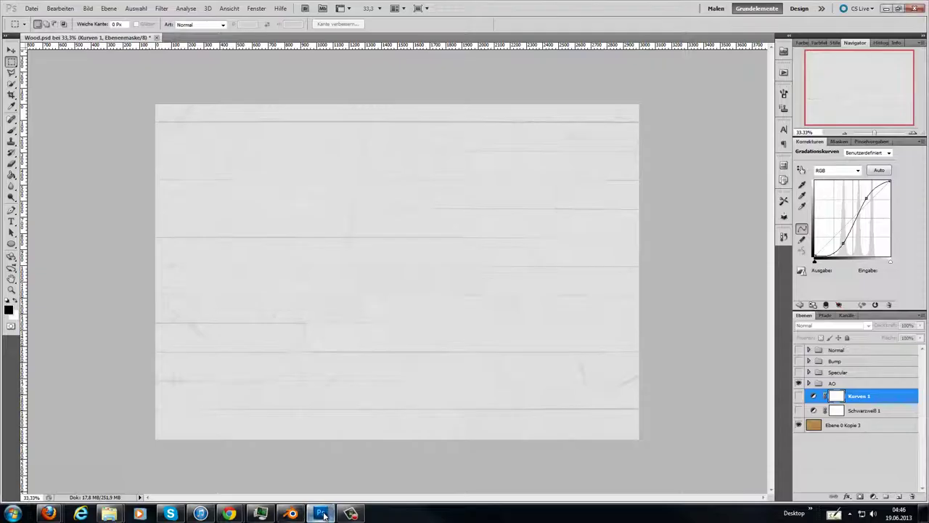
# - Hide the AO layer group and show the Normal group in Wood.psd
pyautogui.click(798, 383)
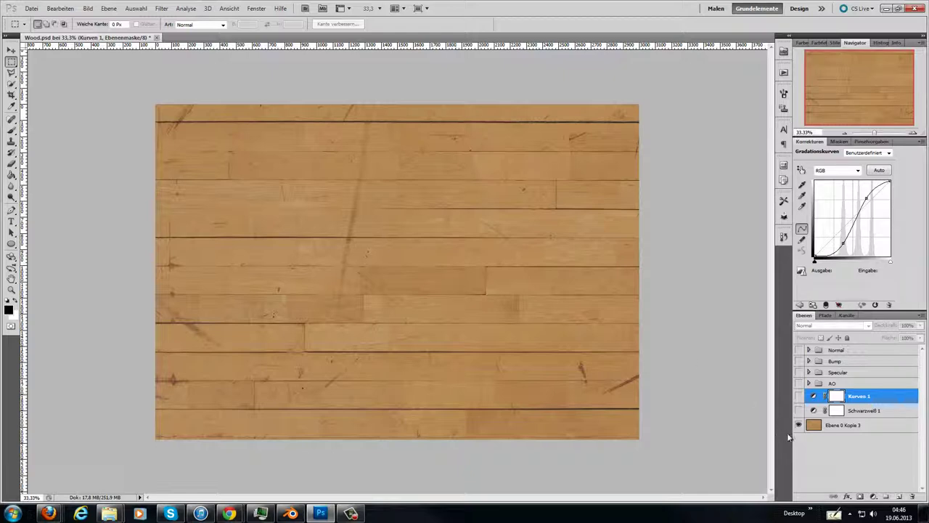
pyautogui.click(798, 349)
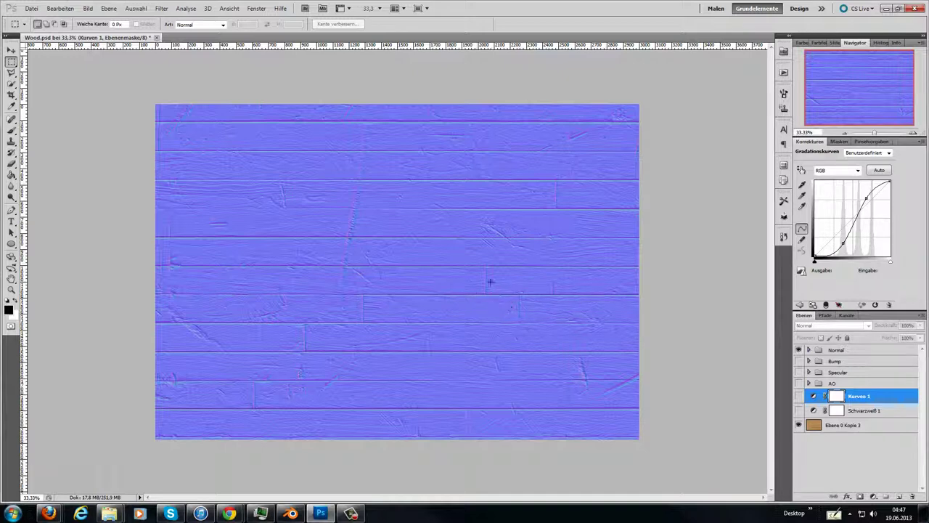
# - Hide the Normal group and make the Bump group visible
pyautogui.click(799, 349)
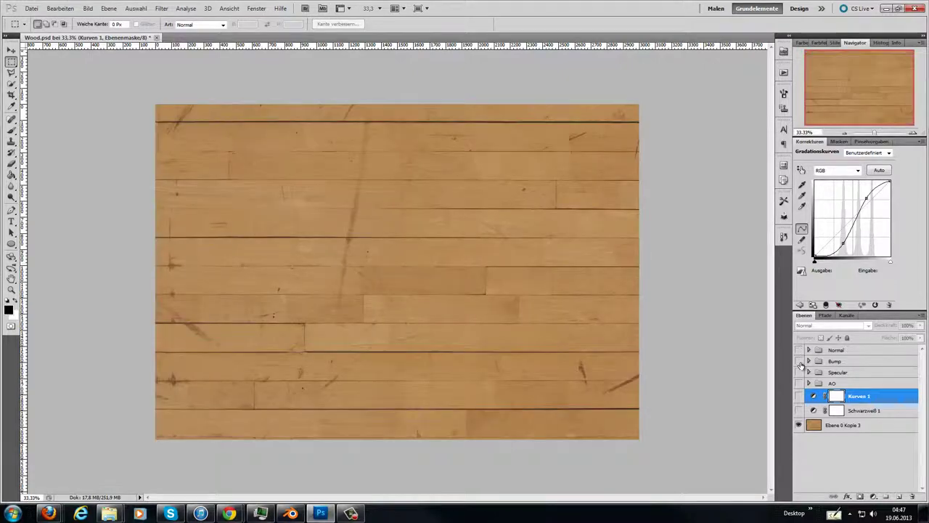
pyautogui.click(799, 361)
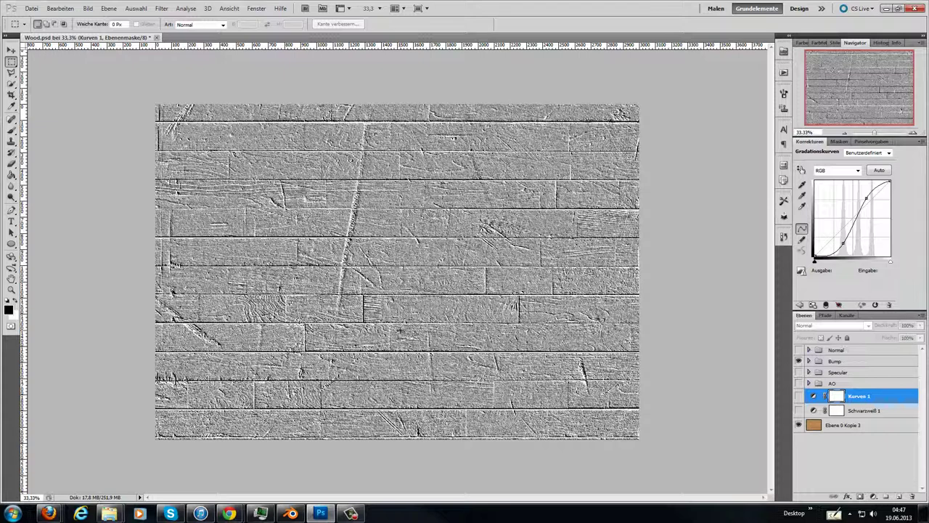
# - Hide the Bump group and reveal the Specular group
pyautogui.click(798, 361)
pyautogui.click(798, 372)
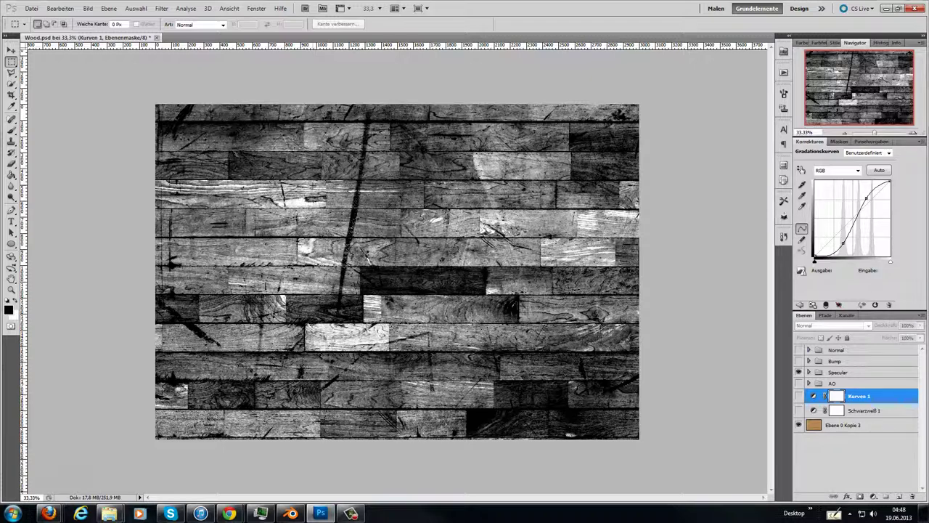
# - Swap the Specular group back to AO, then return to Blender's WoodFloor_color nodes
pyautogui.click(798, 372)
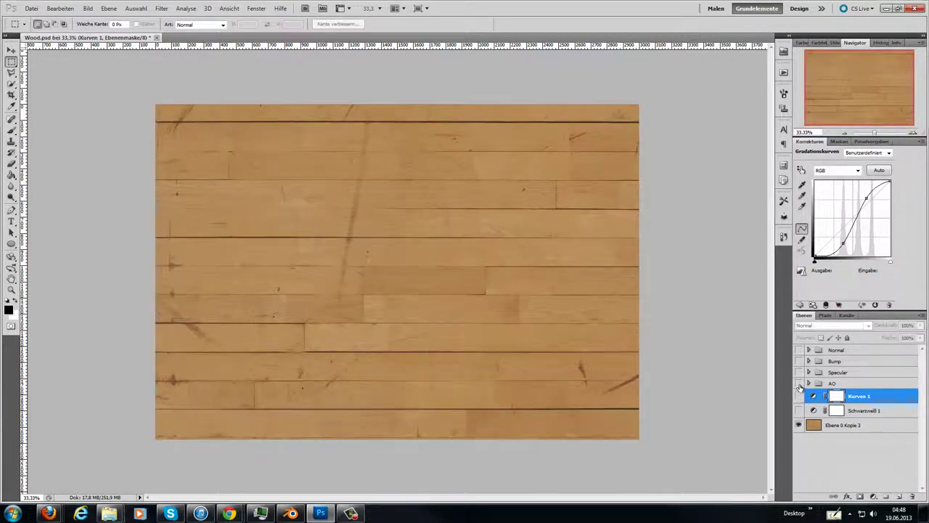
pyautogui.click(798, 383)
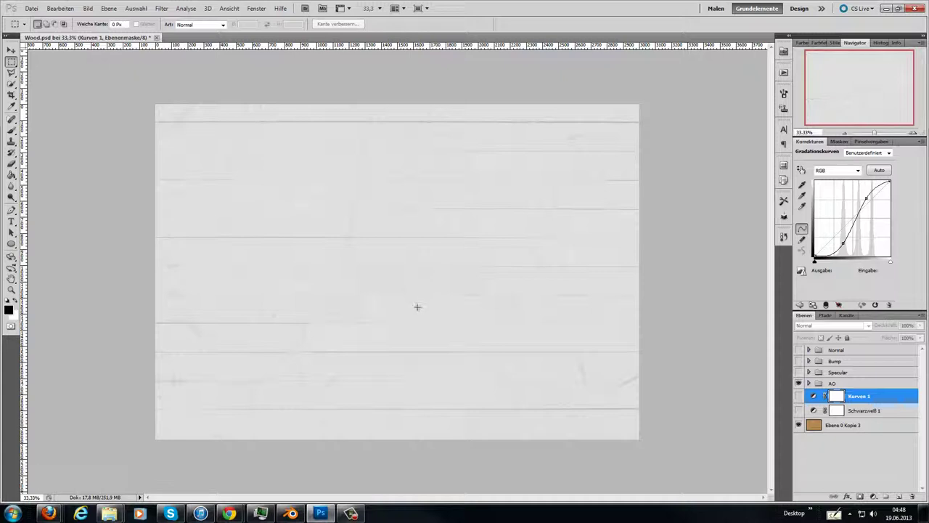
pyautogui.click(290, 513)
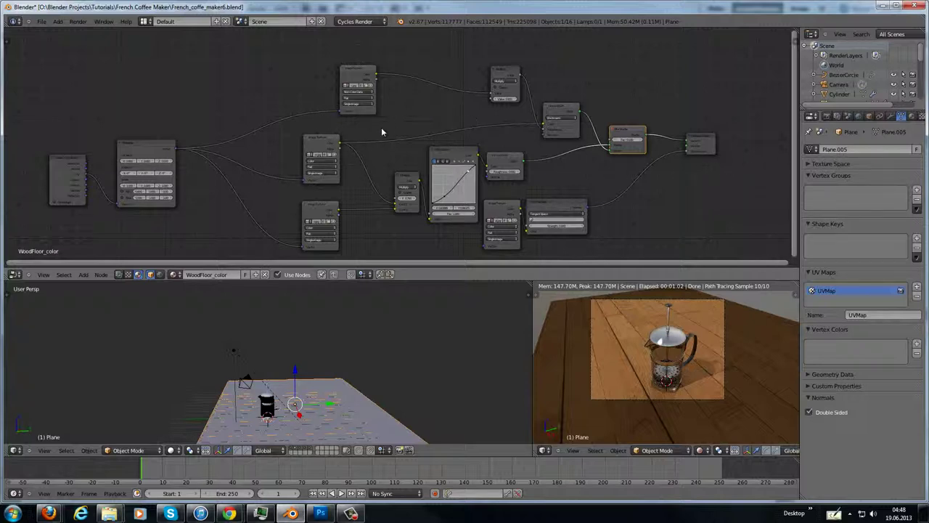
# - Connect the Mapping output to the lower Image Texture node
pyautogui.scroll(2, 381, 131)
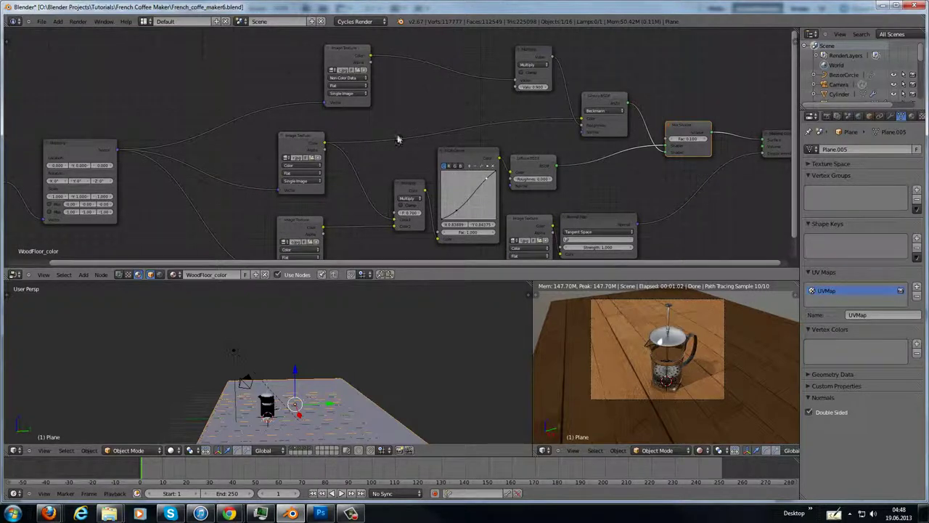
pyautogui.moveTo(409, 137); pyautogui.dragTo(407, 108, button='middle')
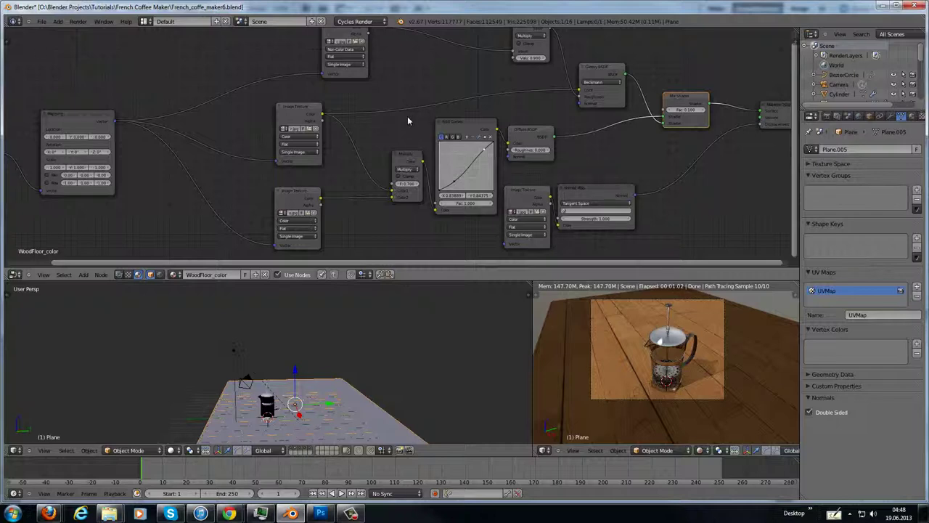
pyautogui.moveTo(371, 119); pyautogui.dragTo(414, 116, button='middle')
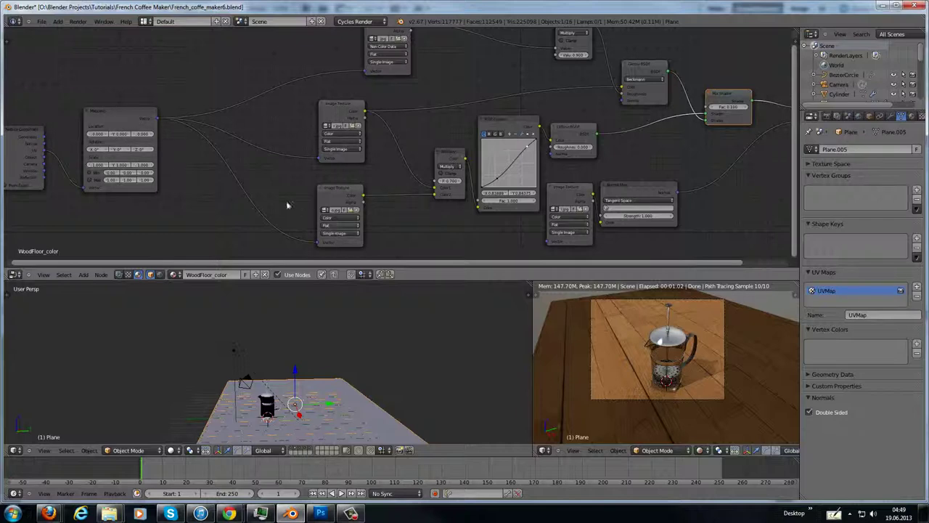
pyautogui.moveTo(157, 120); pyautogui.dragTo(549, 243)
pyautogui.moveTo(273, 167); pyautogui.dragTo(206, 204, button='middle')
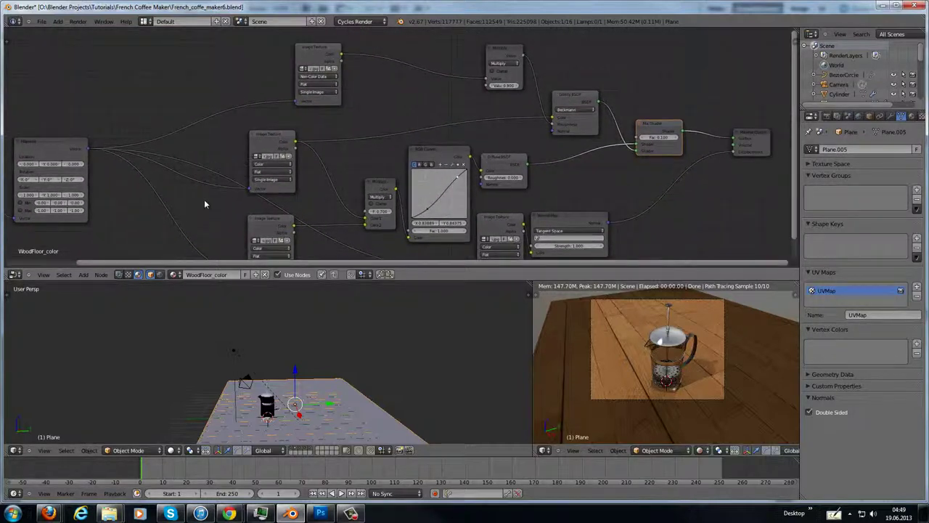
# - Link the second wood texture into the Multiply node and shift Multiply and RGB Curves left
pyautogui.click(269, 139)
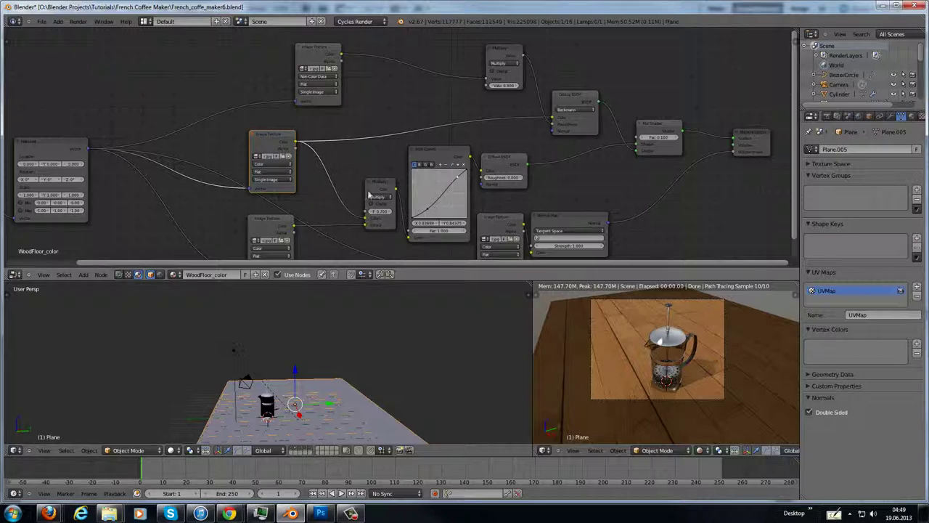
pyautogui.keyDown('shift'); pyautogui.scroll(-2, 375, 170); pyautogui.keyUp('shift')
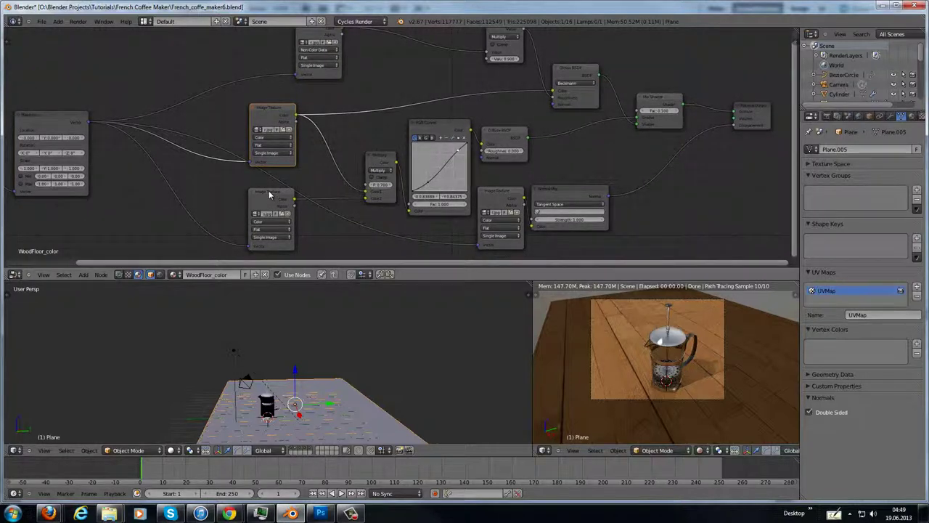
pyautogui.moveTo(294, 198)
pyautogui.mouseDown()
pyautogui.moveTo(334, 192)
pyautogui.moveTo(349, 207)
pyautogui.moveTo(367, 196)
pyautogui.mouseUp()
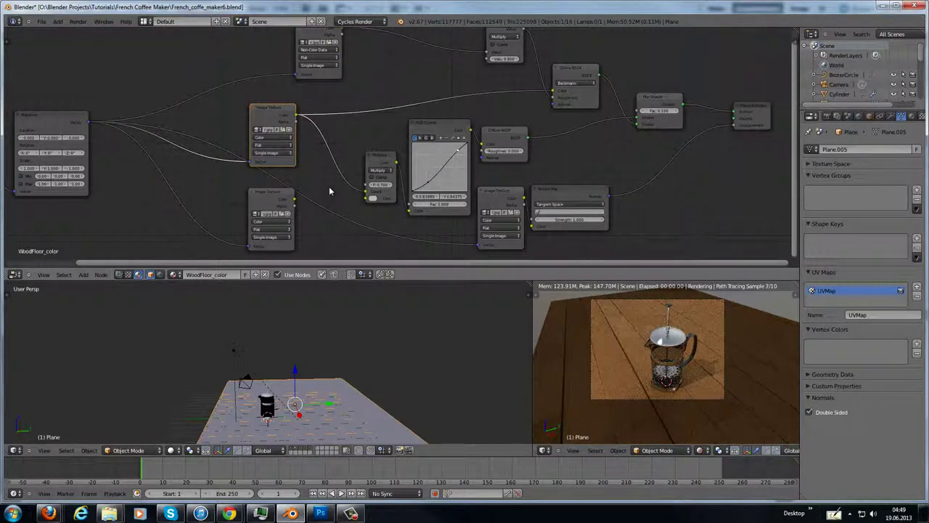
pyautogui.moveTo(295, 200); pyautogui.dragTo(367, 200)
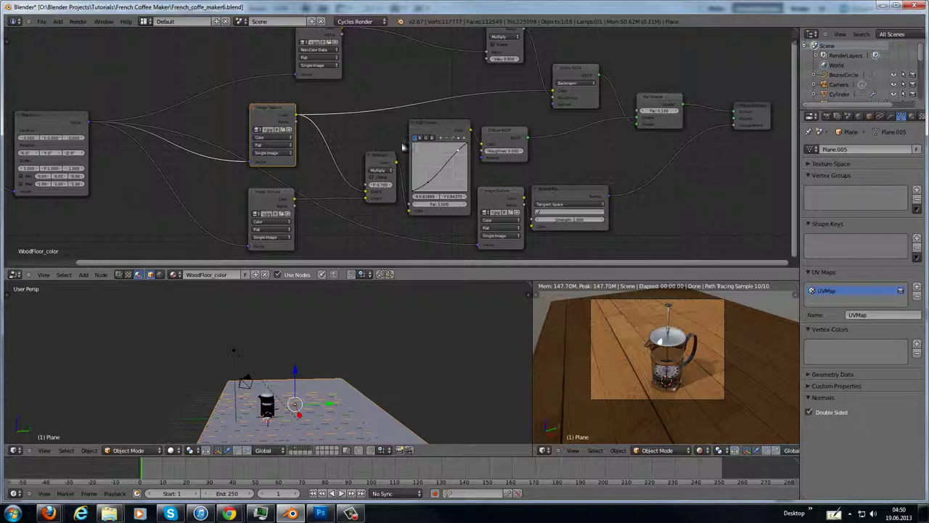
pyautogui.moveTo(383, 156); pyautogui.dragTo(354, 155)
pyautogui.moveTo(434, 129); pyautogui.dragTo(416, 129)
pyautogui.click(365, 169)
# - Route the Multiply result via RGB Curves into Diffuse BSDF Color and nudge Normal Map right
pyautogui.moveTo(369, 161); pyautogui.dragTo(482, 148)
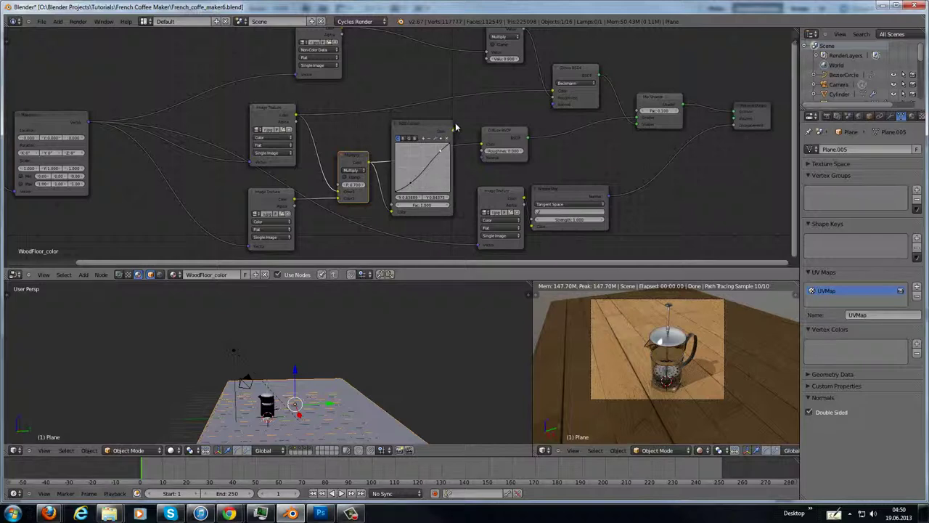
pyautogui.moveTo(453, 132); pyautogui.dragTo(482, 144)
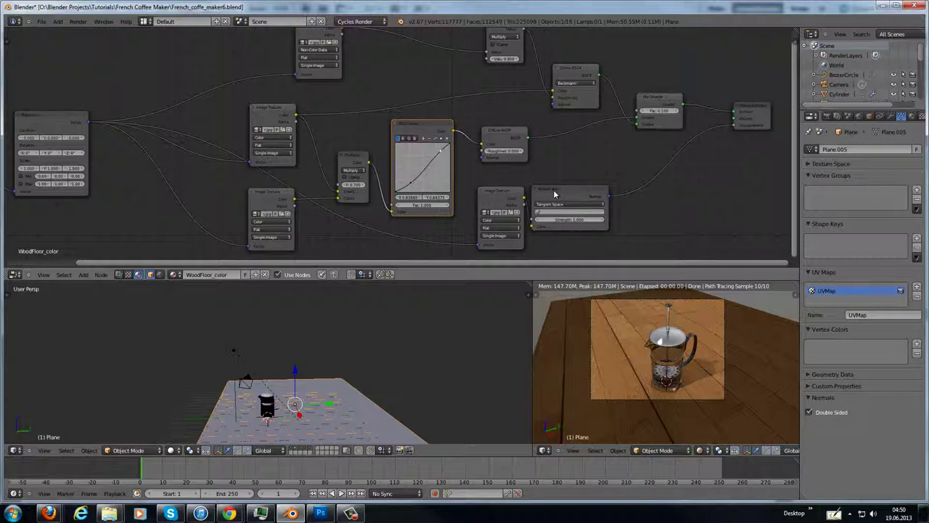
pyautogui.moveTo(568, 192); pyautogui.dragTo(585, 192)
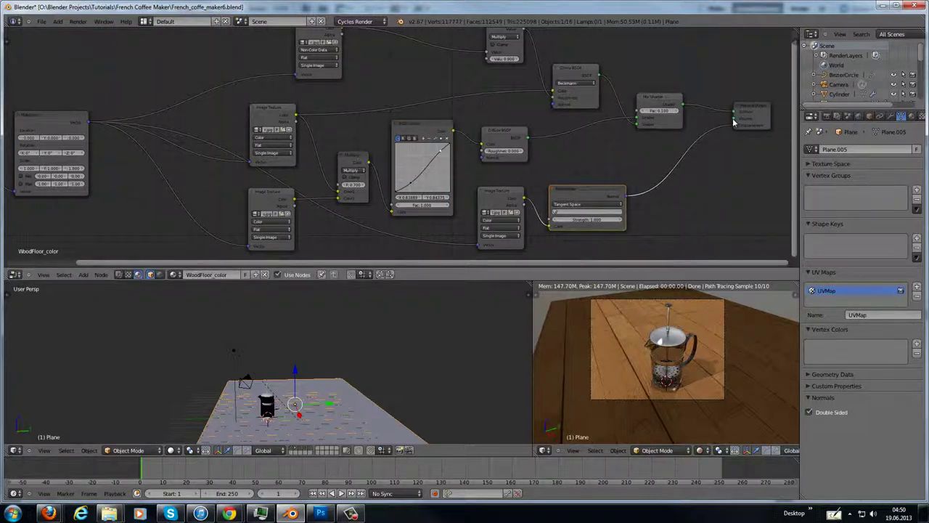
pyautogui.click(283, 141)
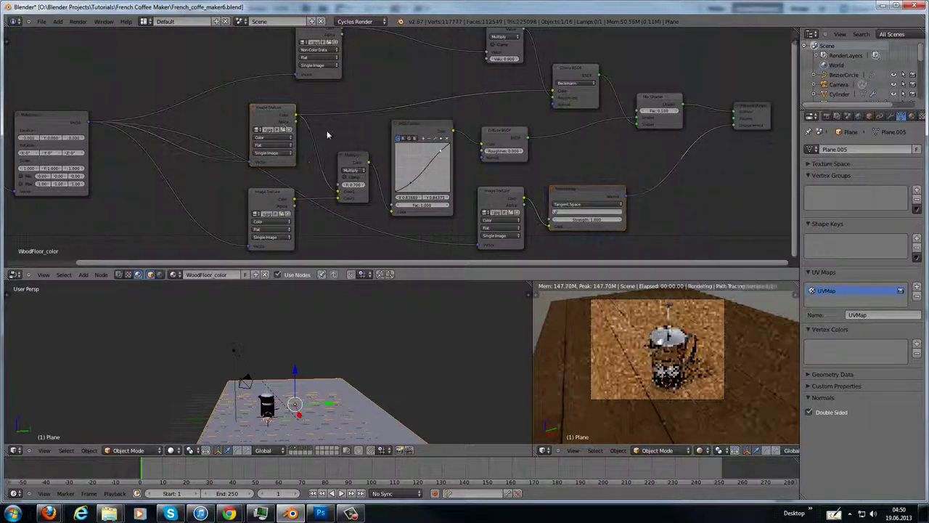
# - Shift the top Image Texture, upper Multiply and Glossy BSDF nodes to the left
pyautogui.moveTo(346, 97); pyautogui.dragTo(366, 154, button='middle')
pyautogui.moveTo(328, 86); pyautogui.dragTo(275, 91)
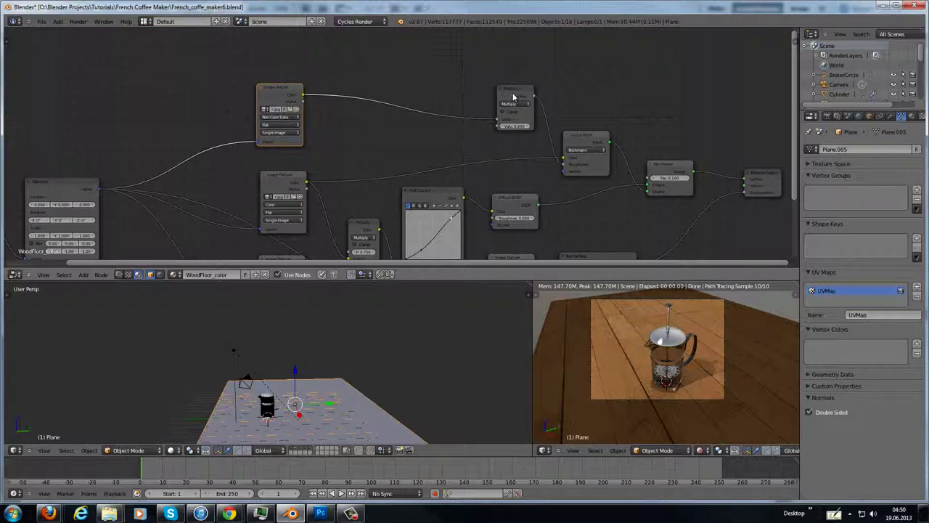
pyautogui.moveTo(514, 93); pyautogui.dragTo(440, 93)
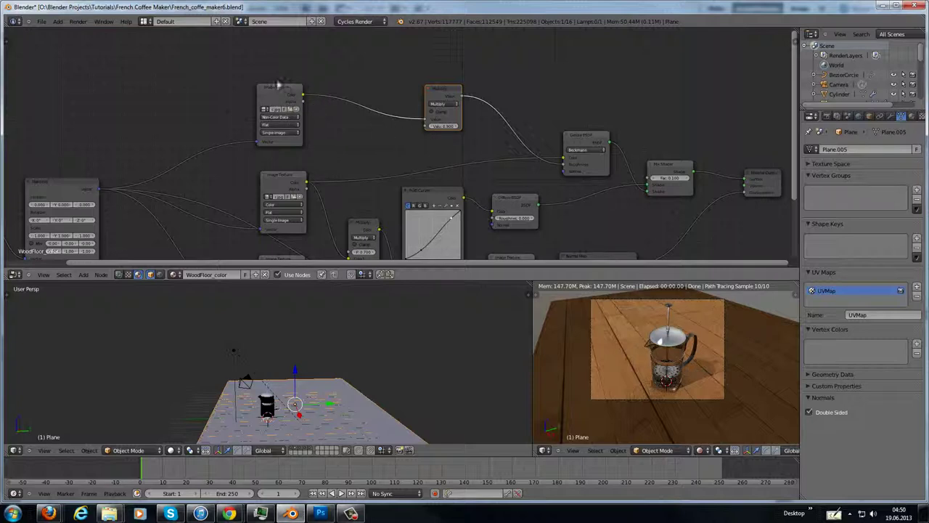
pyautogui.moveTo(575, 138); pyautogui.dragTo(555, 138)
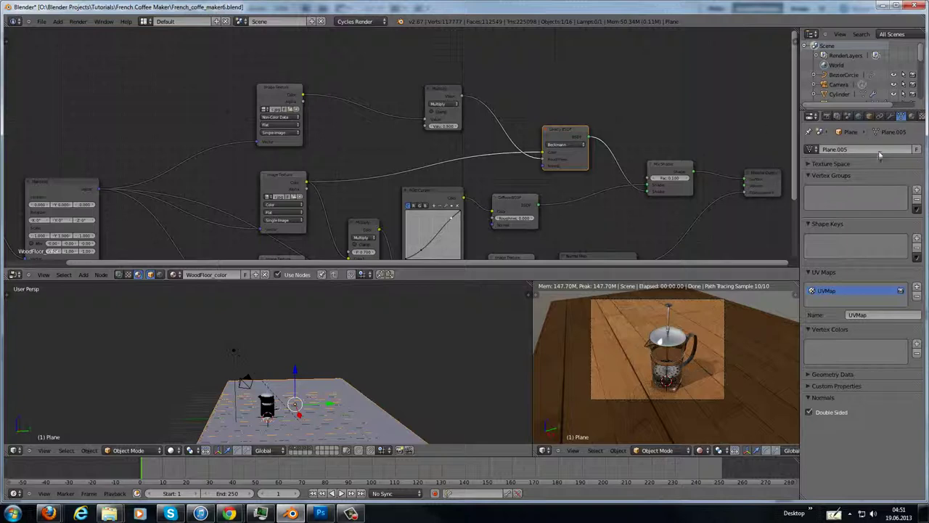
# - Inspect the plane's Subsurf (level 2) and Displace (strength 0.004) modifiers, then check its mesh in Edit Mode
pyautogui.click(890, 116)
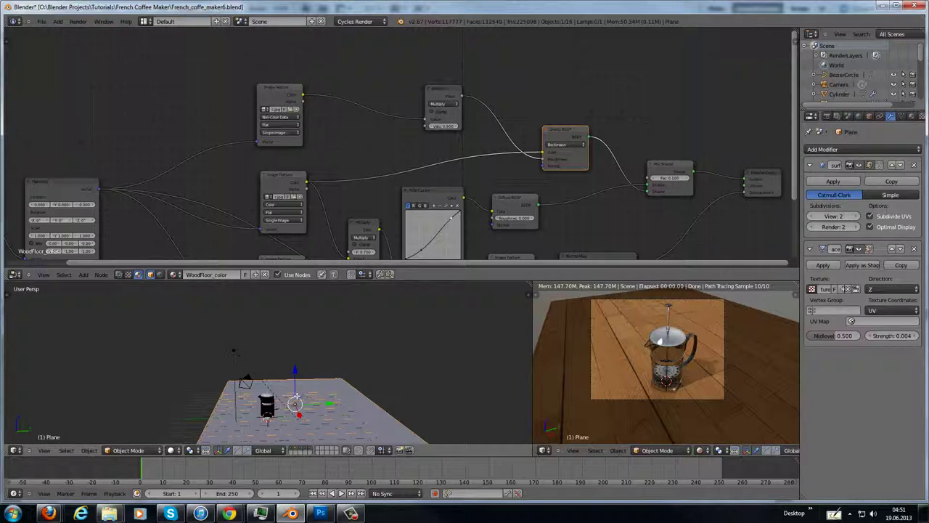
pyautogui.press('Tab')
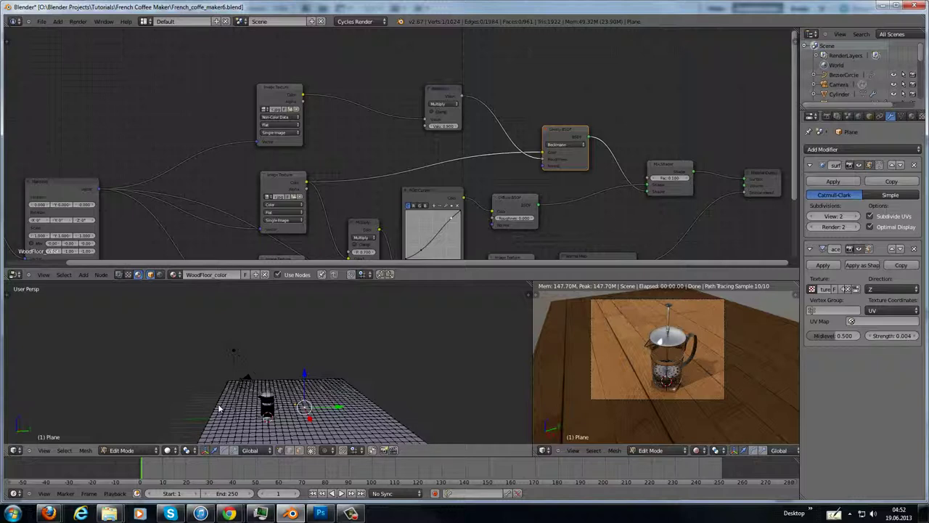
pyautogui.press('Tab')
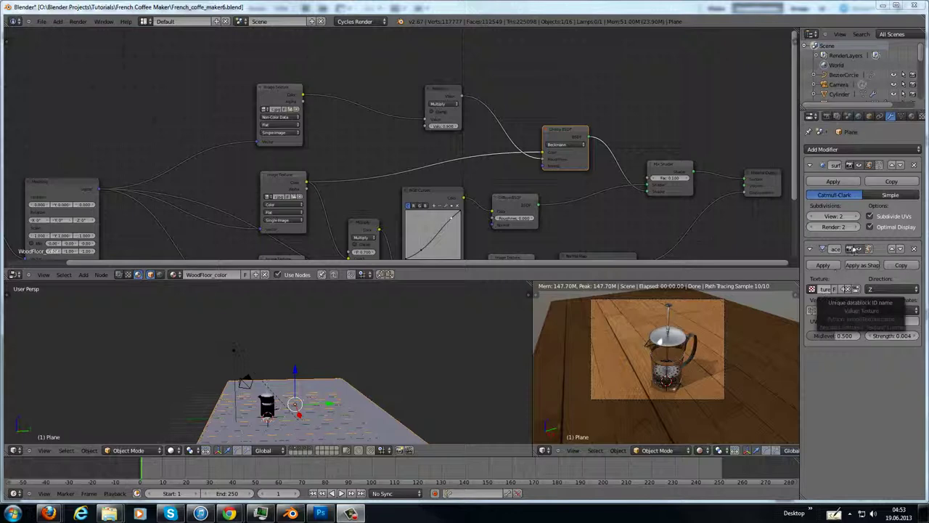
# - Widen the Properties editor and view the Displace texture's WoodFloor_bump.jpg image sampling and mapping settings
pyautogui.click(920, 117)
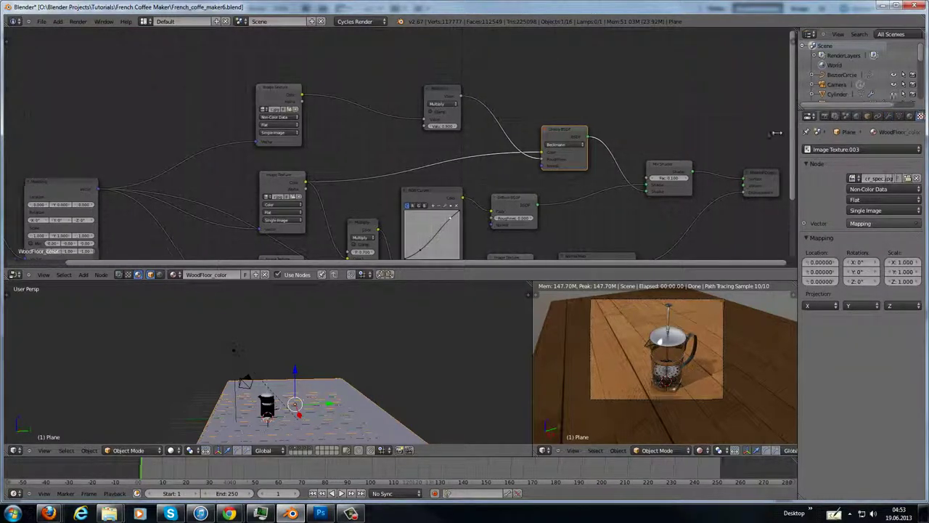
pyautogui.moveTo(799, 134); pyautogui.dragTo(753, 134)
pyautogui.click(805, 152)
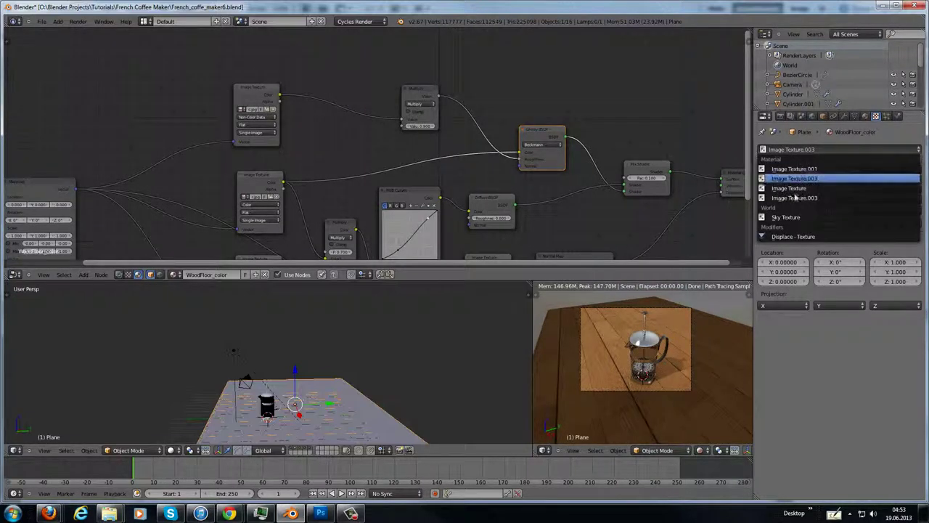
pyautogui.click(795, 234)
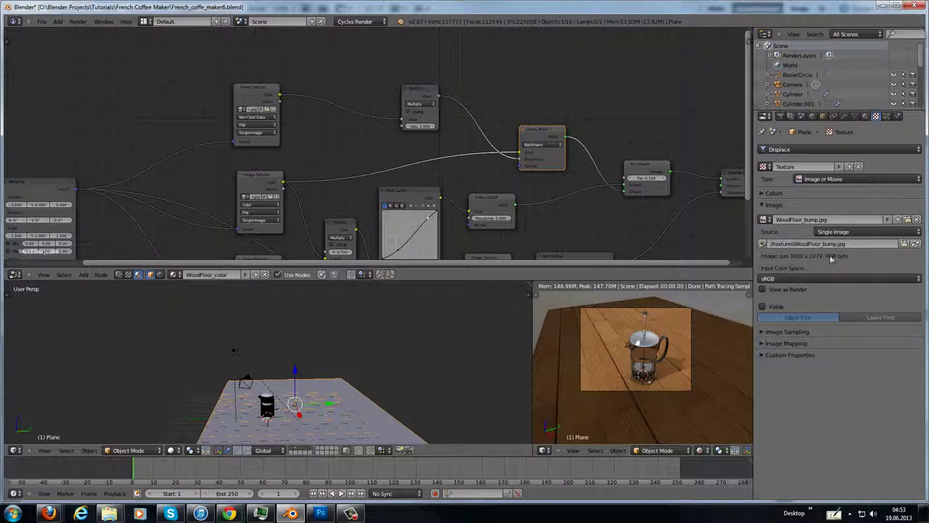
pyautogui.click(762, 332)
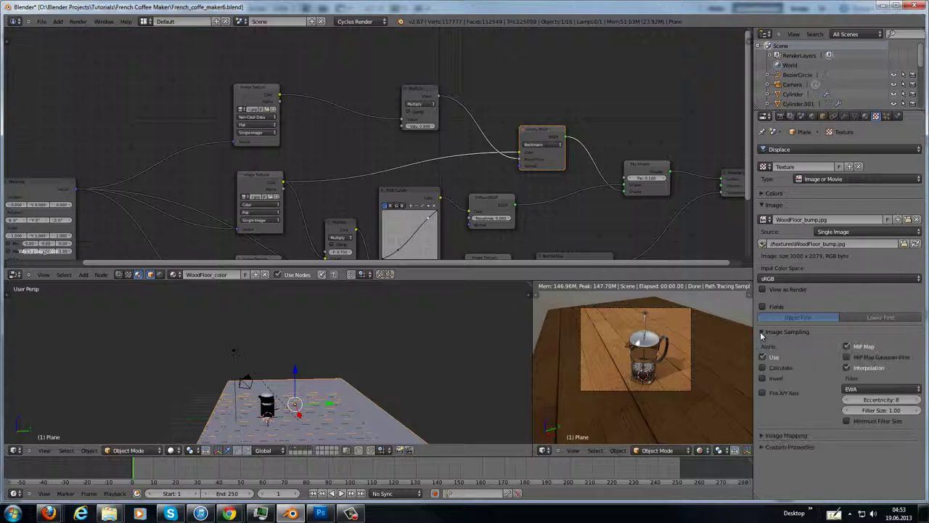
pyautogui.click(761, 332)
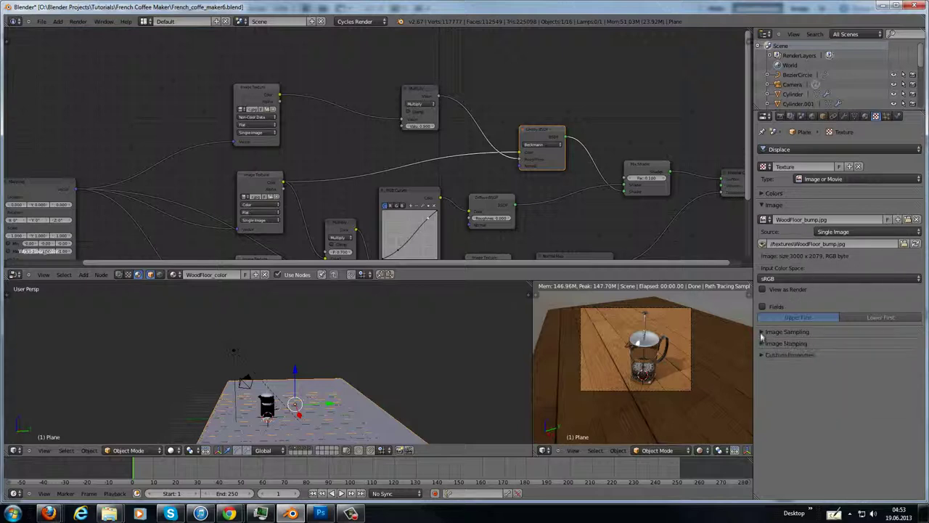
pyautogui.click(762, 344)
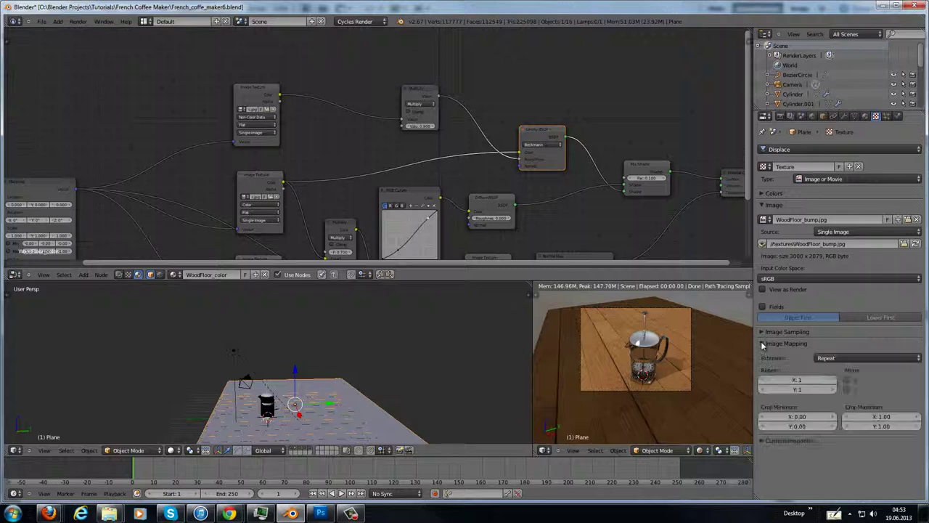
# - Return to the plane's modifiers and keep the Displace direction at Z
pyautogui.click(844, 117)
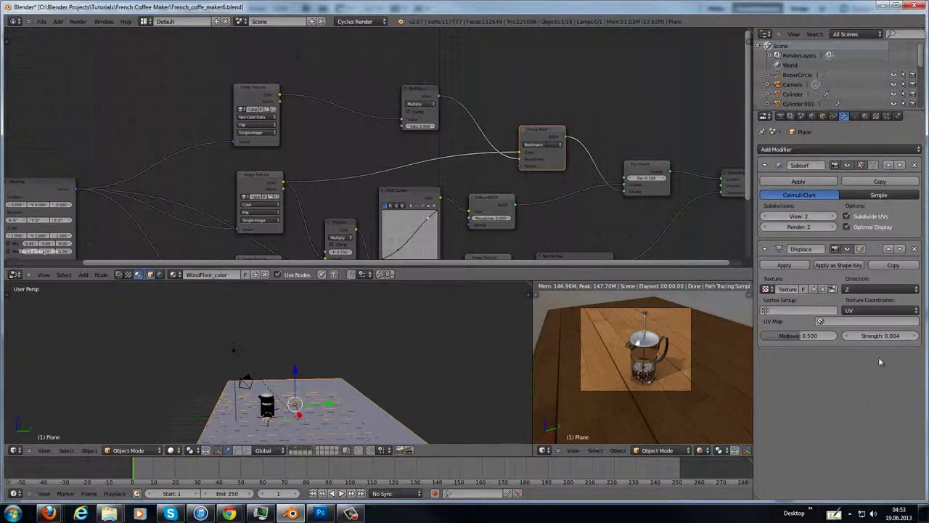
pyautogui.click(849, 288)
pyautogui.click(849, 288)
pyautogui.moveTo(235, 430); pyautogui.dragTo(312, 386, button='middle')
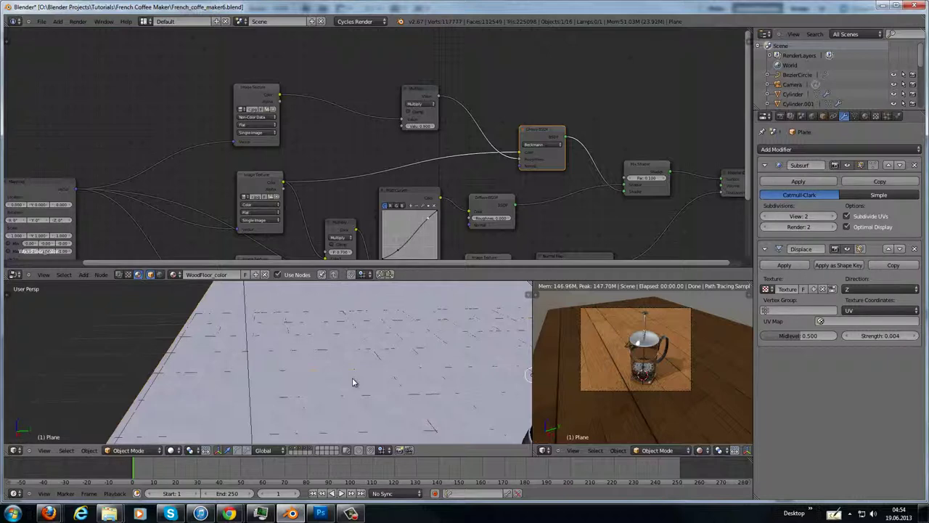
pyautogui.moveTo(639, 338); pyautogui.dragTo(630, 350, button='middle')
pyautogui.scroll(4, 602, 352)
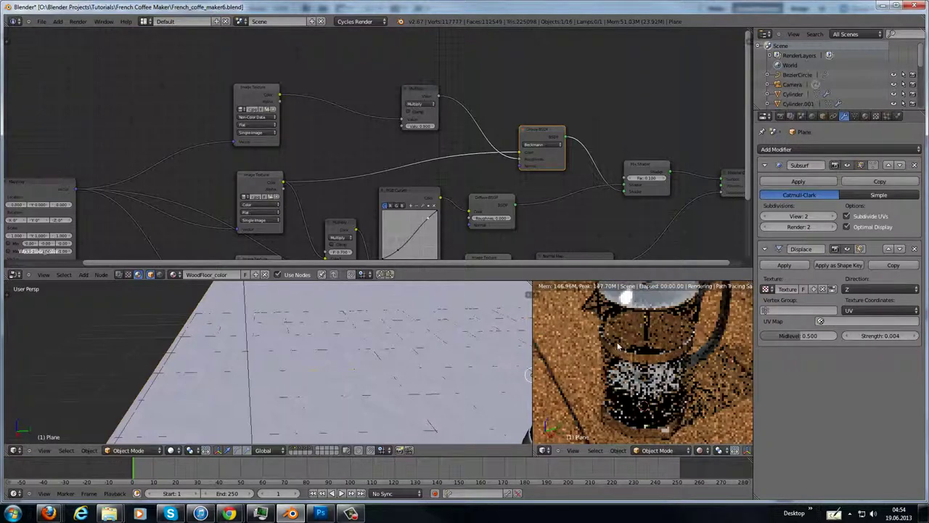
pyautogui.scroll(-6, 606, 346)
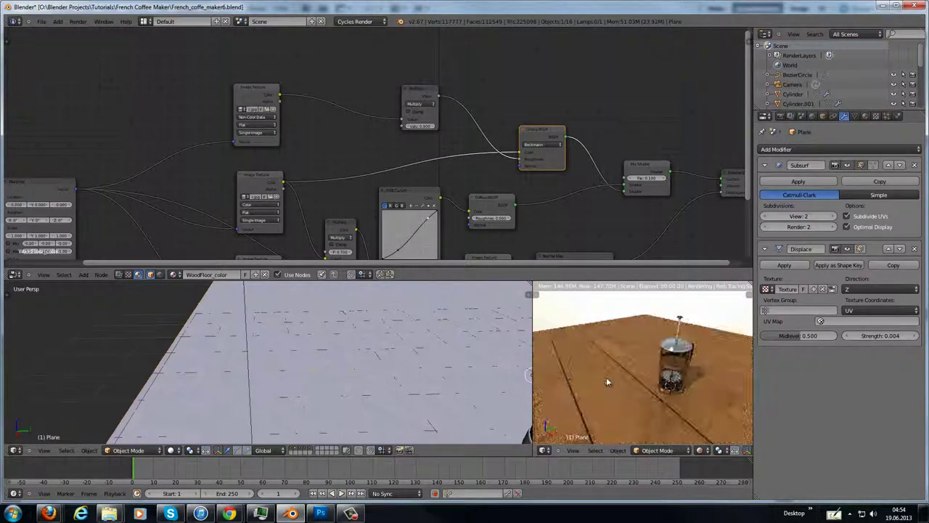
pyautogui.moveTo(608, 381)
pyautogui.mouseDown(button='middle')
pyautogui.moveTo(628, 378)
pyautogui.moveTo(622, 396)
pyautogui.moveTo(572, 416)
pyautogui.moveTo(604, 387)
pyautogui.mouseUp(button='middle')
pyautogui.moveTo(660, 387); pyautogui.dragTo(610, 379, button='middle')
pyautogui.scroll(-3, 606, 381)
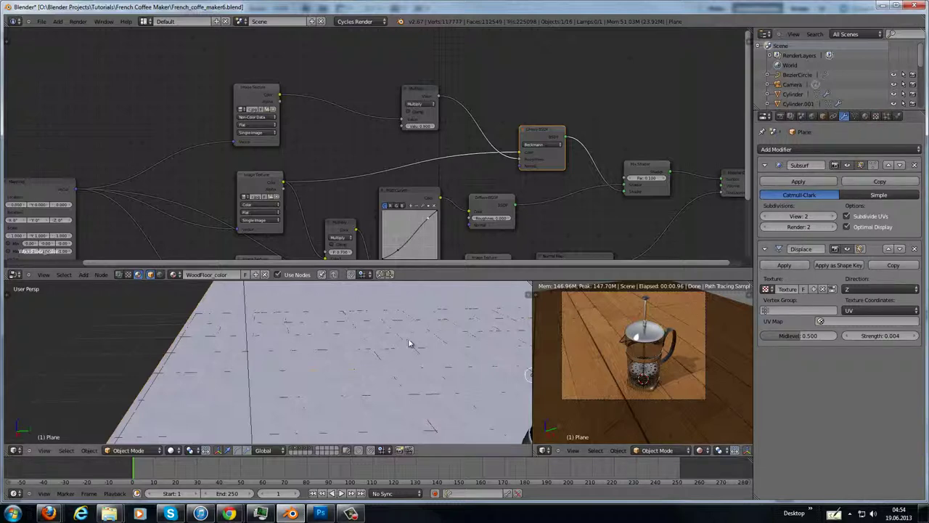
pyautogui.scroll(-5, 364, 345)
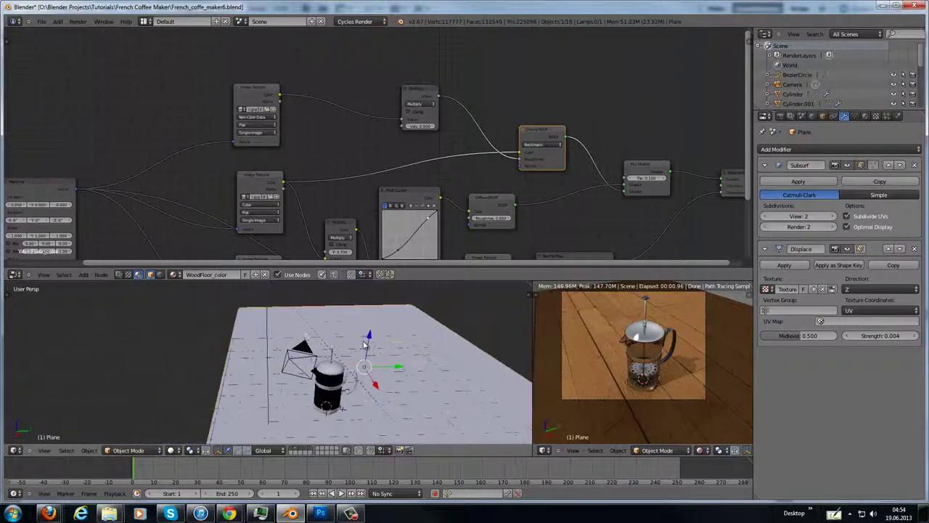
# - Check the camera's lens settings, then view render settings: 2000 × 1500 at 22%, GPU Compute, PNG
pyautogui.rightClick(301, 360)
pyautogui.click(844, 116)
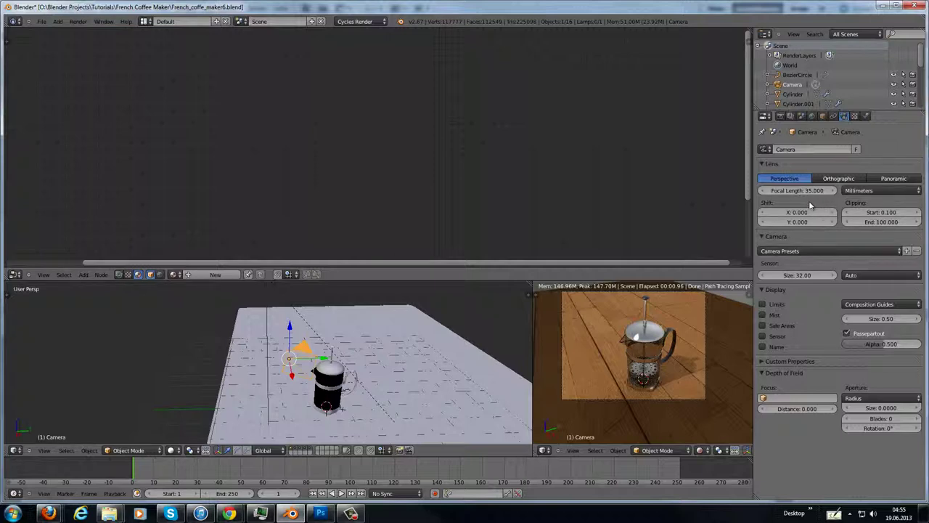
pyautogui.click(781, 117)
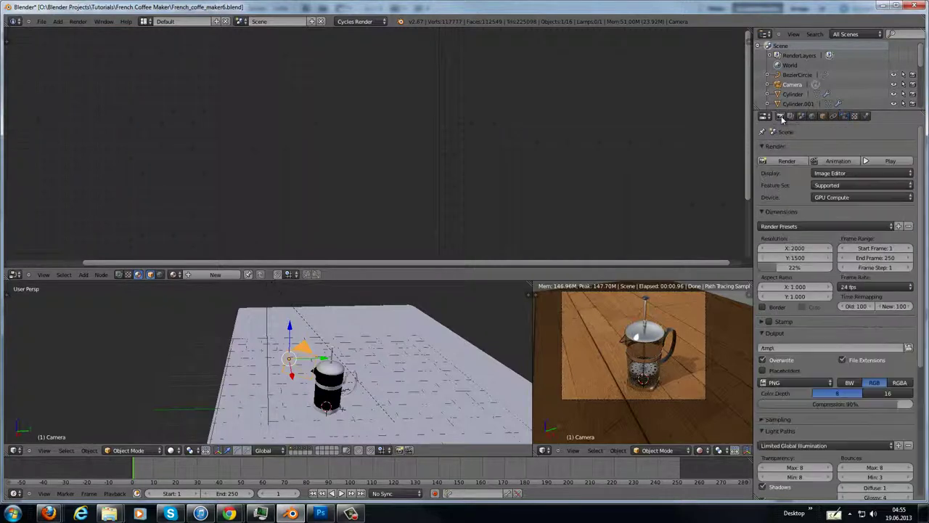